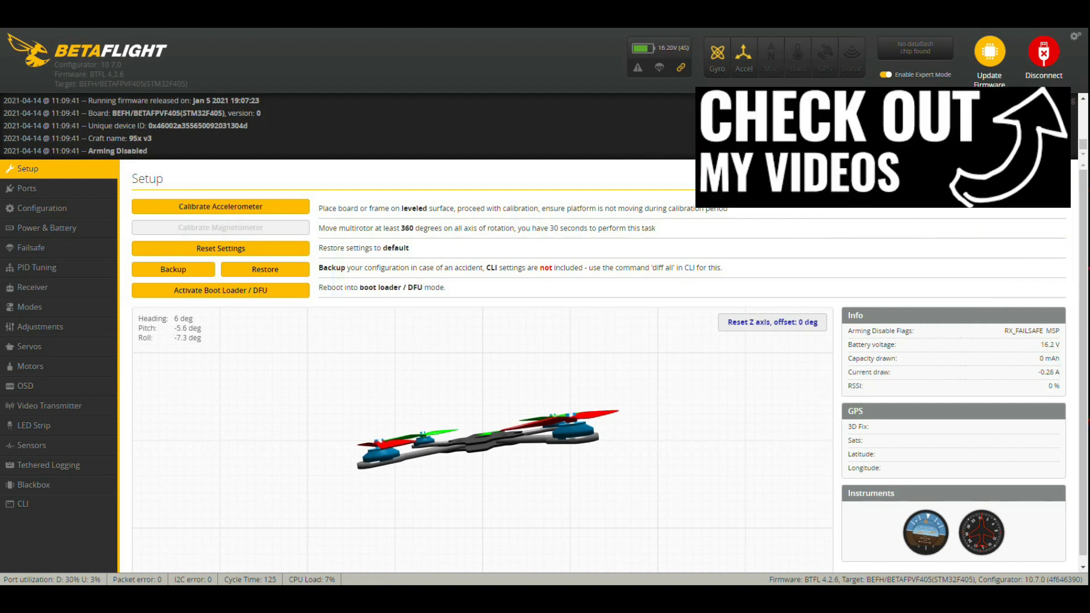
Review the flight controller's serial port assignments, including the available peripheral options for UART6.
{"action": "left_click", "coordinate": [45, 191]}
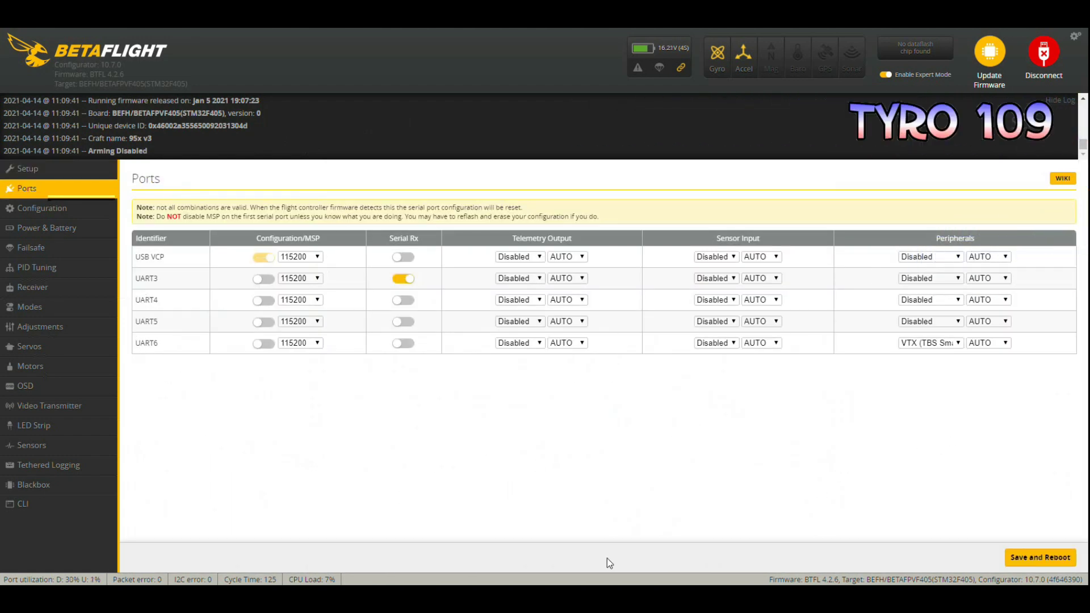
{"action": "left_click", "coordinate": [945, 344]}
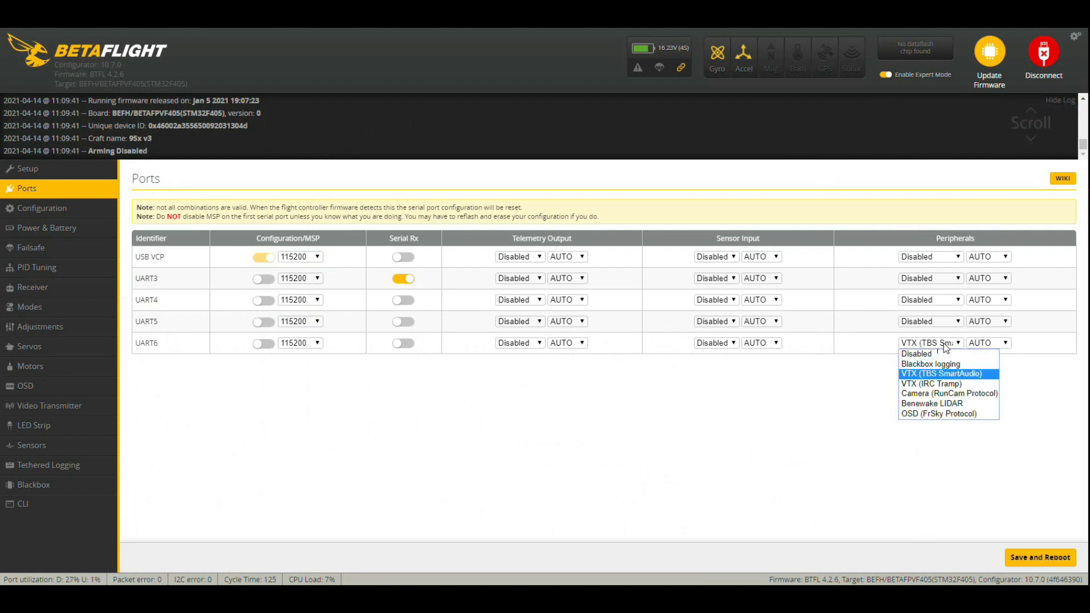
{"action": "left_click", "coordinate": [792, 436]}
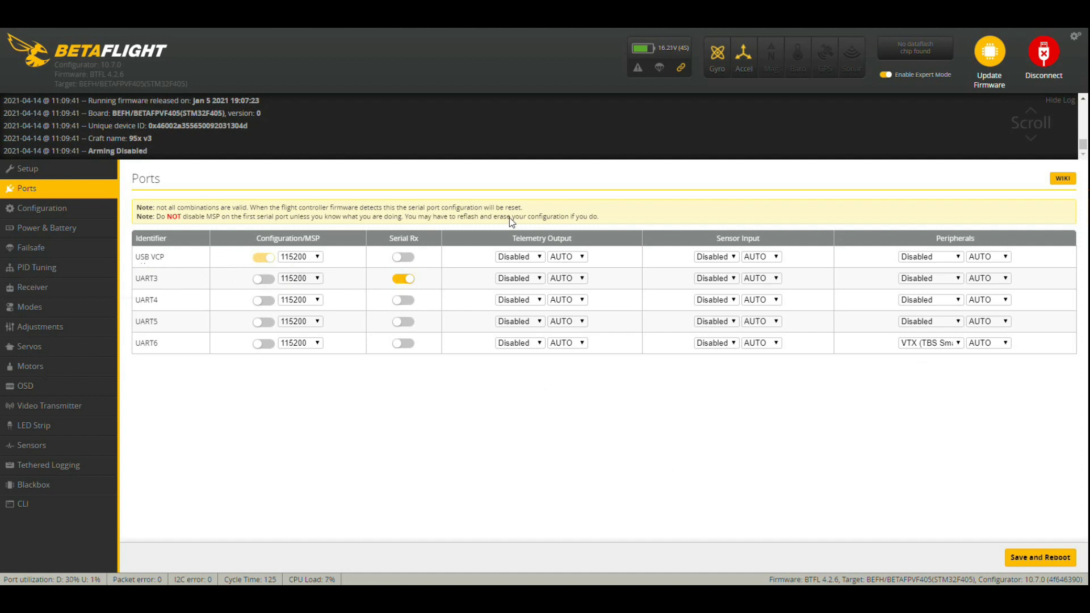
Examine the general configuration from mixer and ESC settings through receiver mode, other features and beeper options.
{"action": "left_click", "coordinate": [45, 212]}
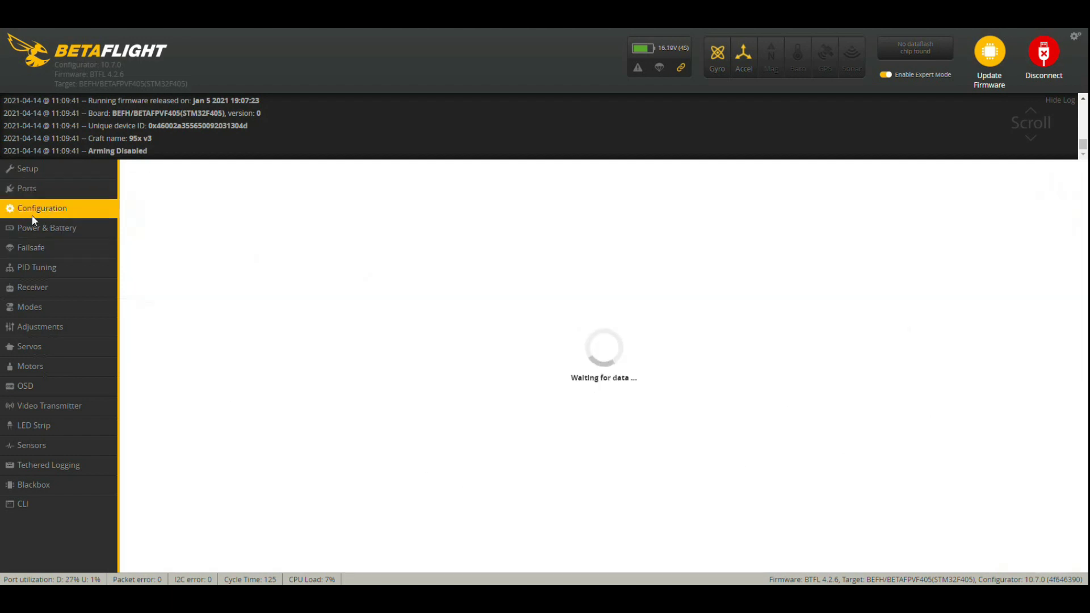
{"action": "scroll", "coordinate": [401, 346], "scroll_direction": "down", "scroll_amount": 2}
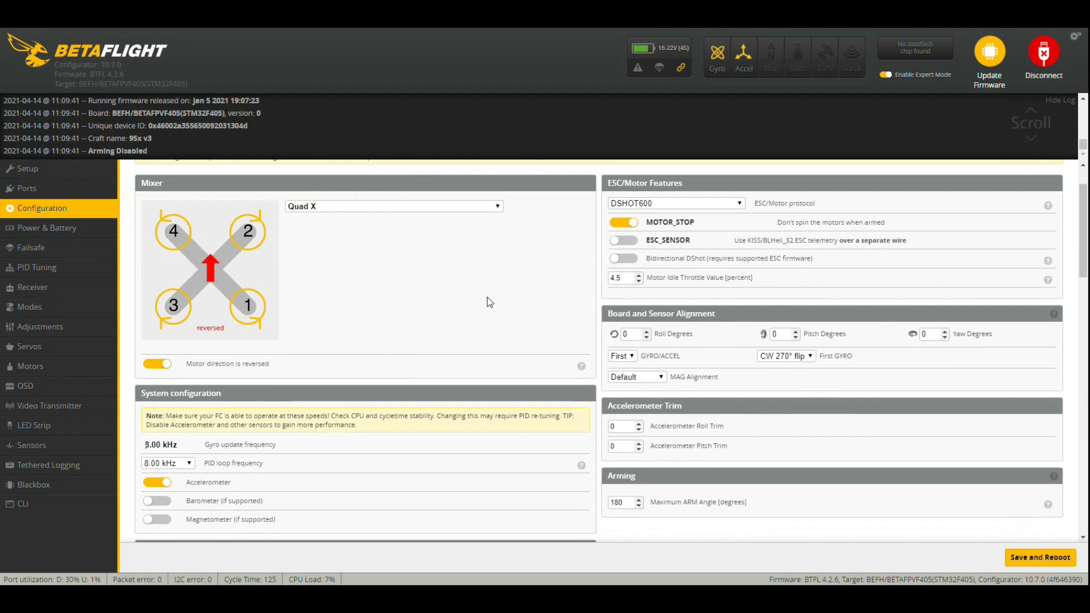
{"action": "scroll", "coordinate": [487, 298], "scroll_direction": "down", "scroll_amount": 2}
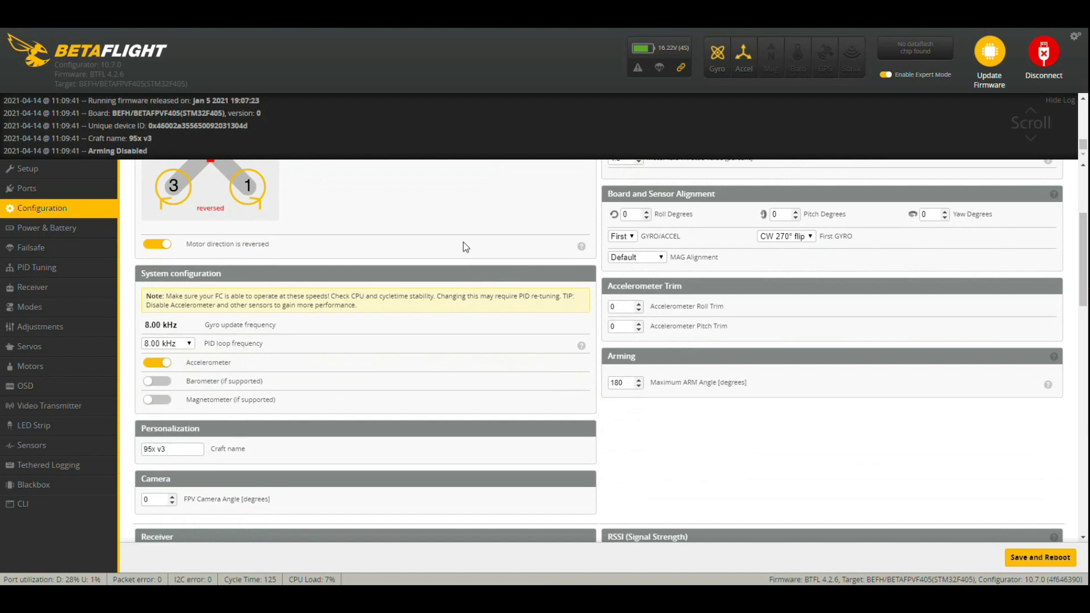
{"action": "scroll", "coordinate": [464, 243], "scroll_direction": "down", "scroll_amount": 4}
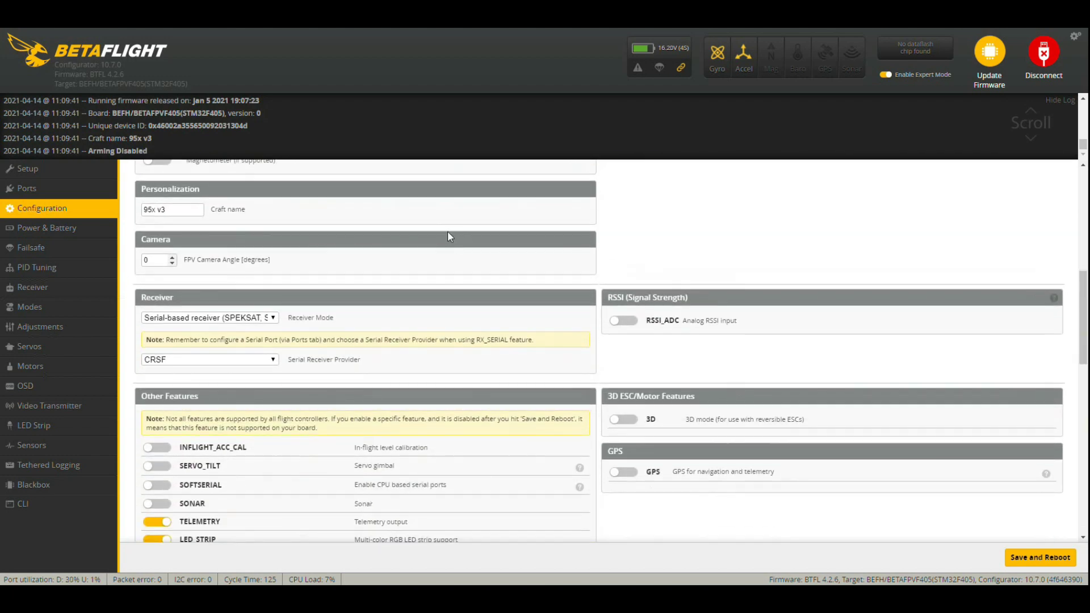
{"action": "scroll", "coordinate": [401, 287], "scroll_direction": "down", "scroll_amount": 3}
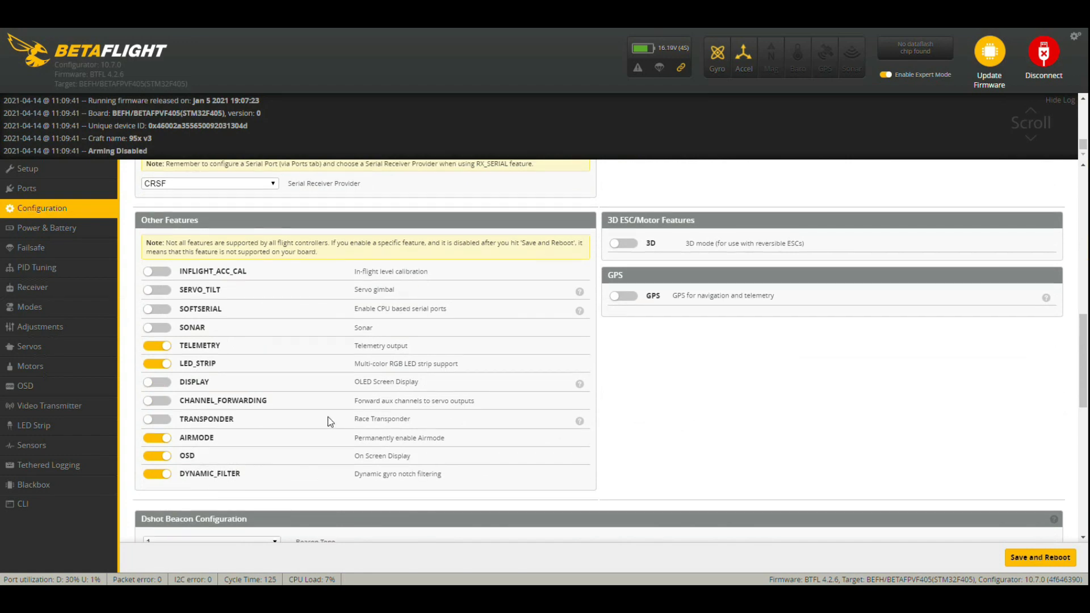
{"action": "scroll", "coordinate": [220, 321], "scroll_direction": "up", "scroll_amount": 3}
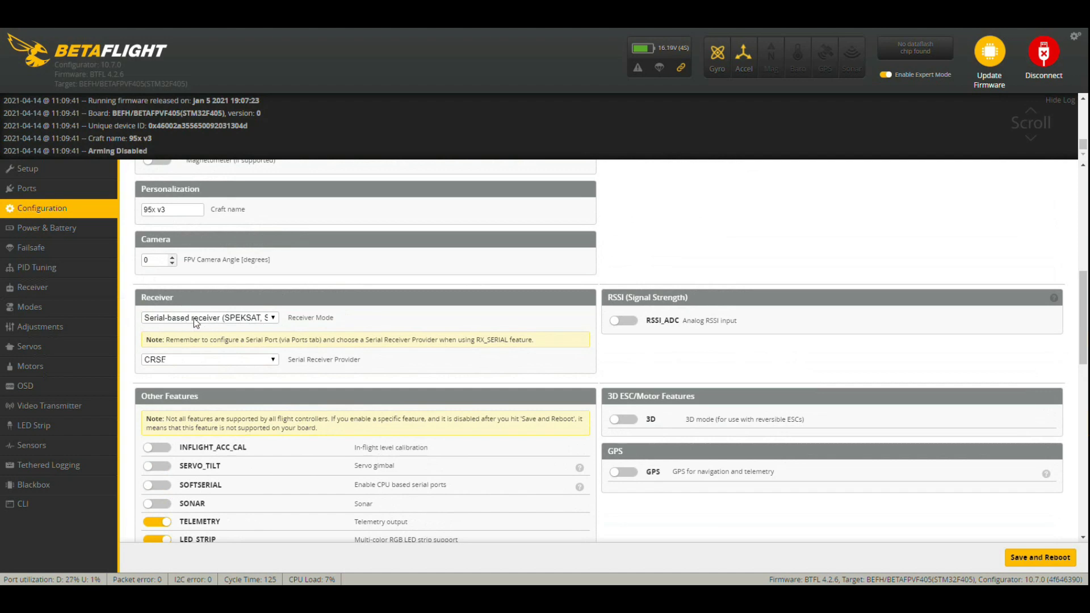
{"action": "scroll", "coordinate": [448, 327], "scroll_direction": "down", "scroll_amount": 5}
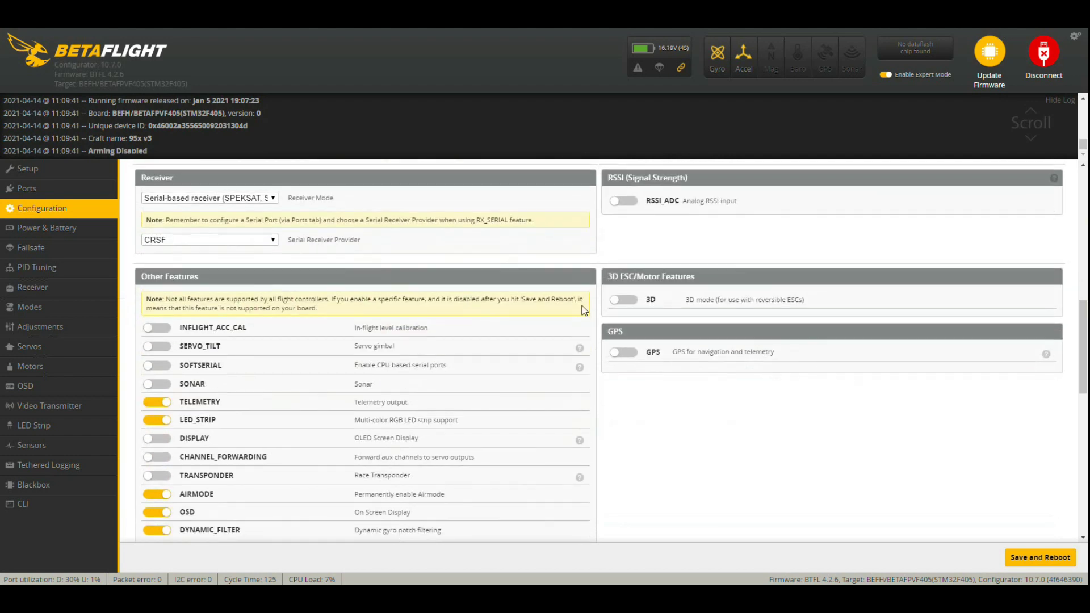
{"action": "scroll", "coordinate": [452, 288], "scroll_direction": "up", "scroll_amount": 4}
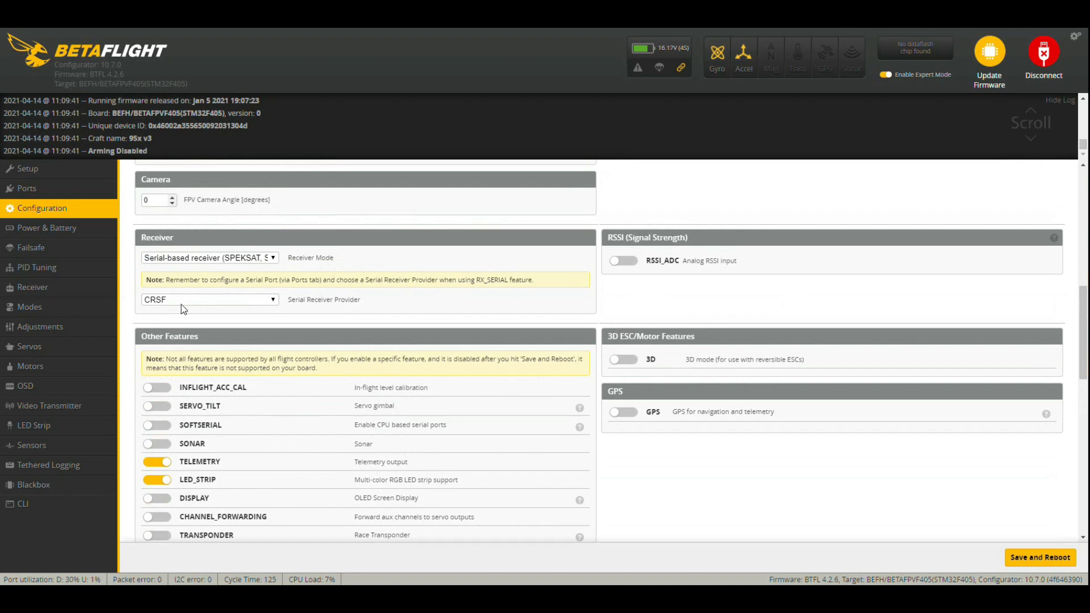
{"action": "scroll", "coordinate": [589, 285], "scroll_direction": "down", "scroll_amount": 6}
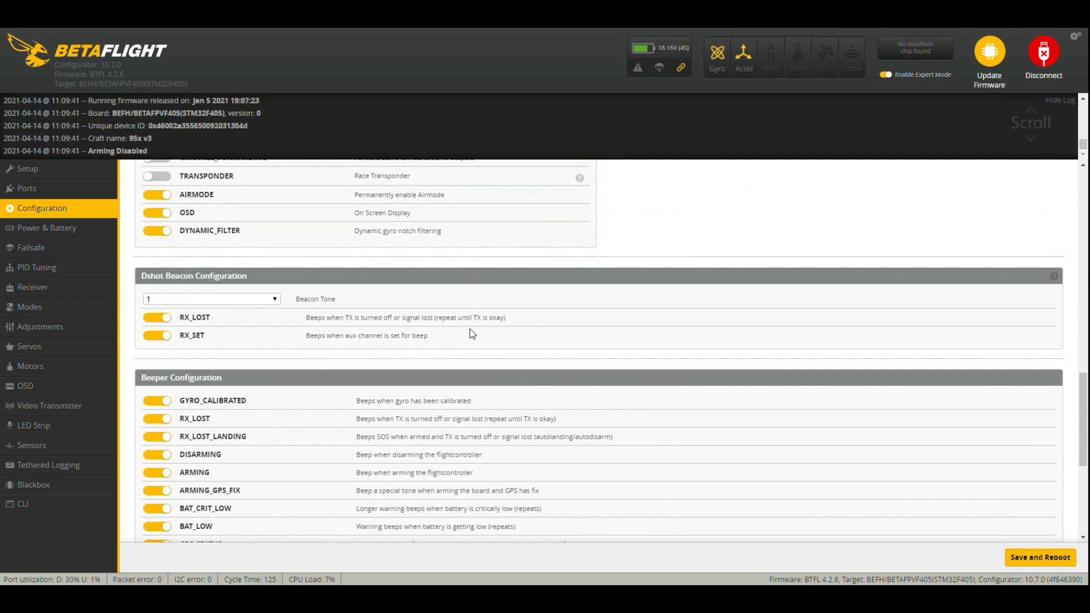
{"action": "scroll", "coordinate": [470, 333], "scroll_direction": "down", "scroll_amount": 4}
{"action": "scroll", "coordinate": [527, 334], "scroll_direction": "down", "scroll_amount": 1}
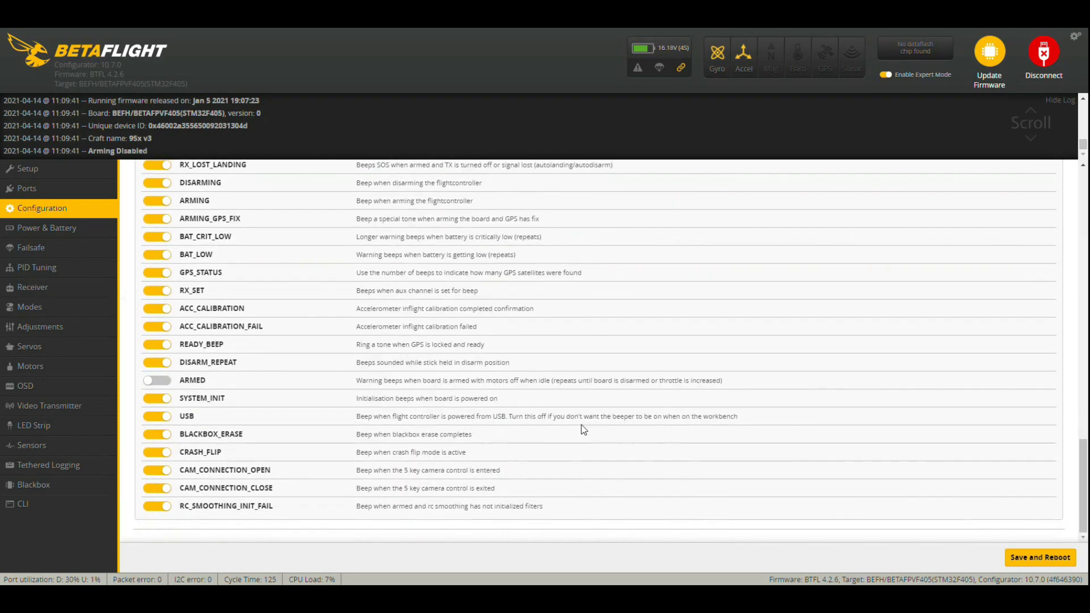
{"action": "scroll", "coordinate": [584, 418], "scroll_direction": "up", "scroll_amount": 10}
Review the power and battery values, the failsafe settings and the PID tuning values.
{"action": "left_click", "coordinate": [46, 228]}
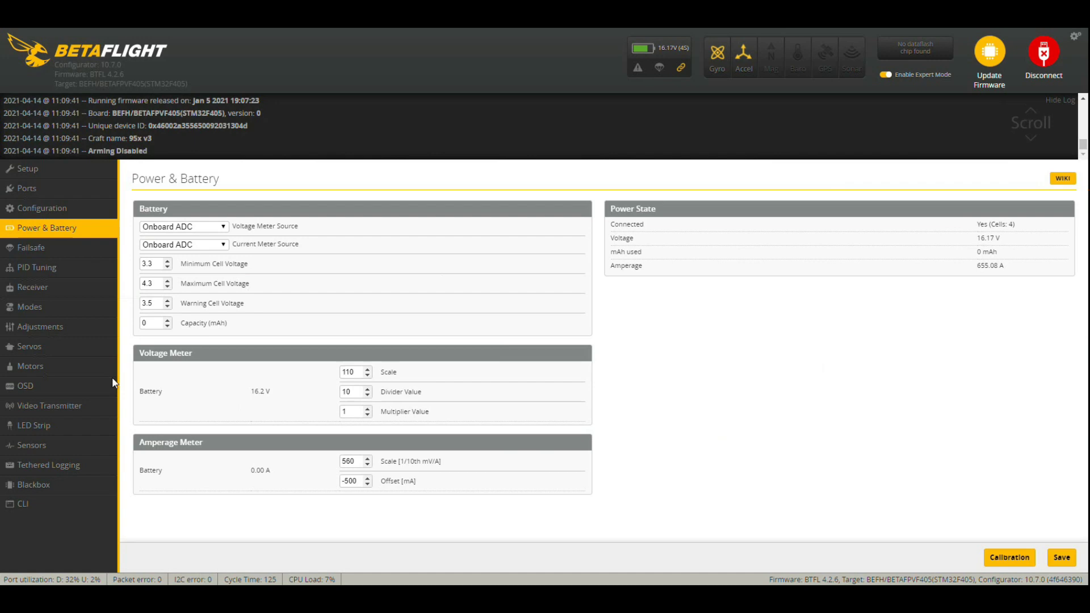
{"action": "left_click", "coordinate": [26, 247]}
{"action": "scroll", "coordinate": [403, 239], "scroll_direction": "down", "scroll_amount": 1}
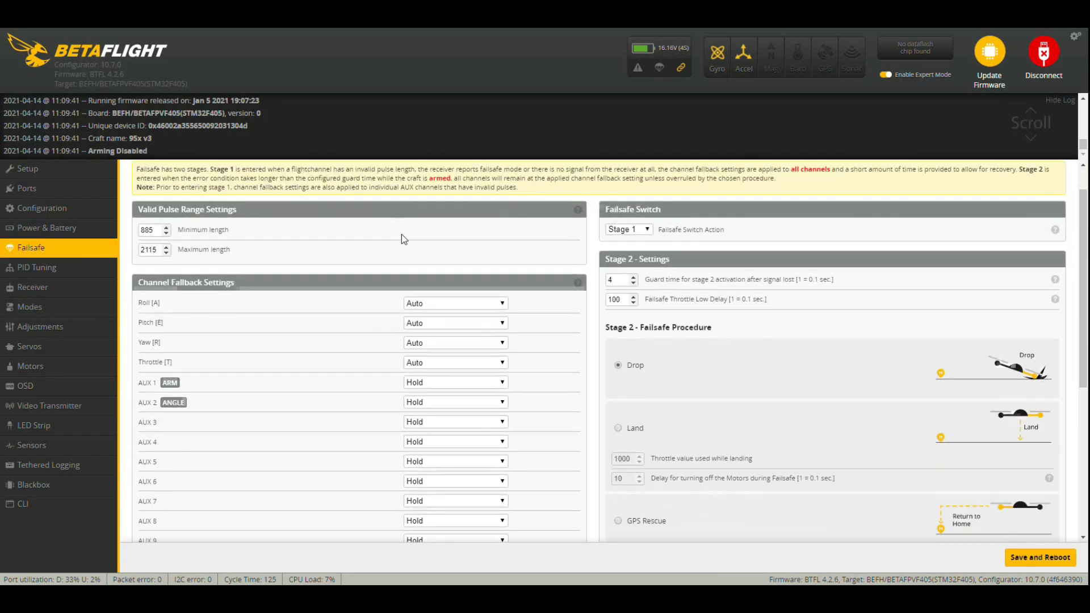
{"action": "scroll", "coordinate": [401, 233], "scroll_direction": "down", "scroll_amount": 3}
{"action": "scroll", "coordinate": [393, 246], "scroll_direction": "up", "scroll_amount": 5}
{"action": "left_click", "coordinate": [26, 267]}
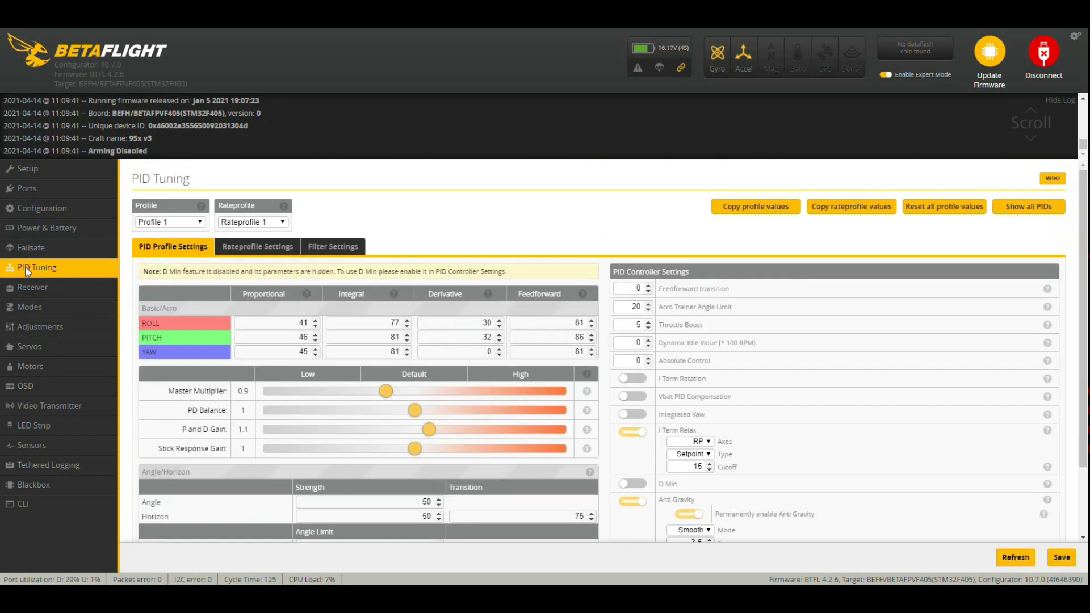
Check the receiver channels and settings, and the ARM and ANGLE mode ranges.
{"action": "left_click", "coordinate": [33, 288]}
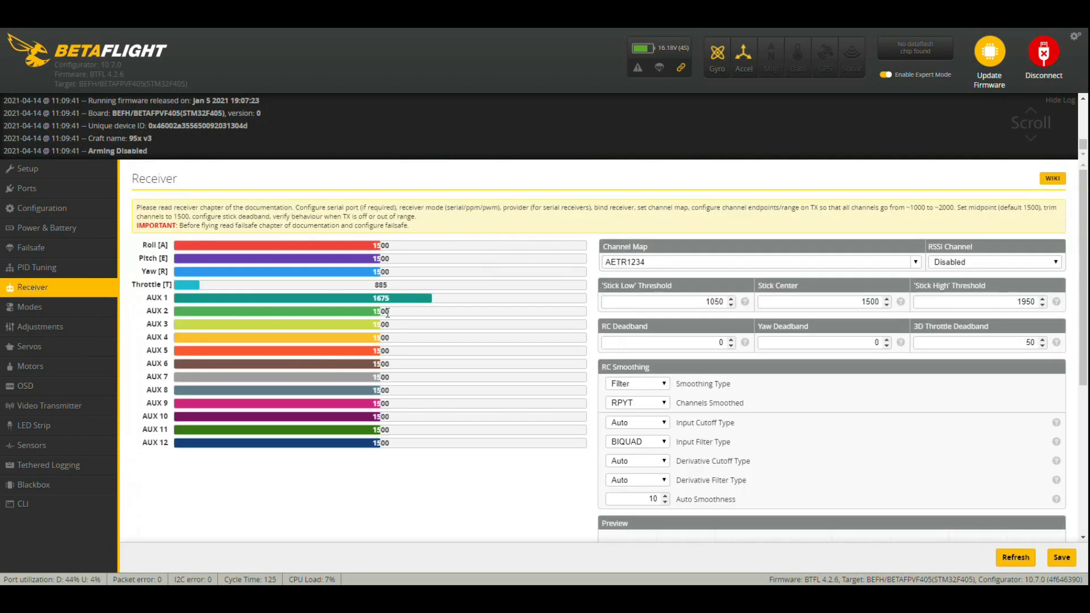
{"action": "scroll", "coordinate": [512, 169], "scroll_direction": "down", "scroll_amount": 2}
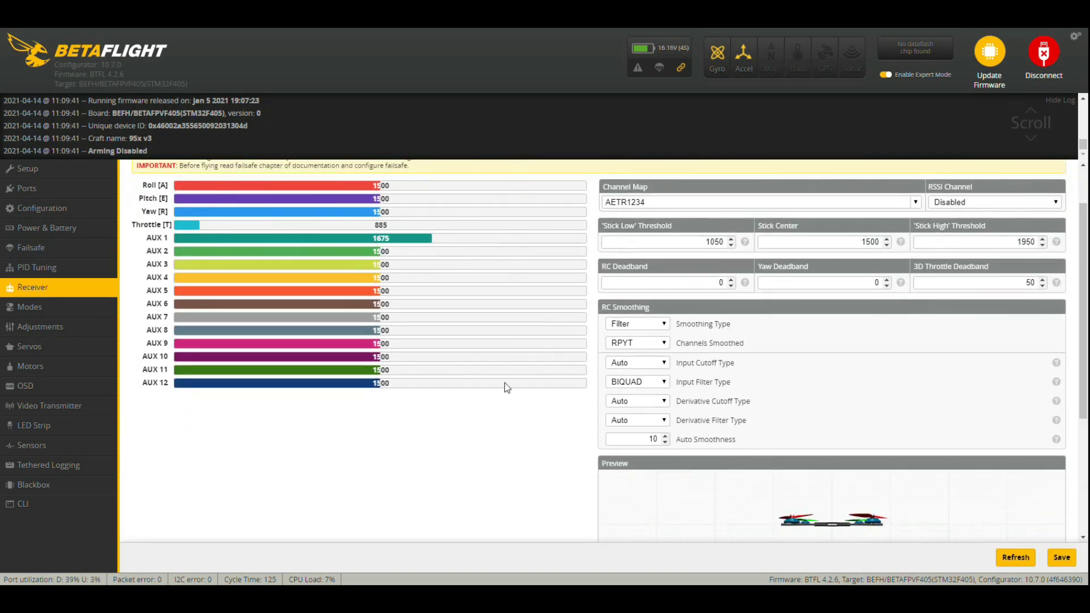
{"action": "scroll", "coordinate": [474, 349], "scroll_direction": "up", "scroll_amount": 2}
{"action": "scroll", "coordinate": [617, 390], "scroll_direction": "down", "scroll_amount": 9}
{"action": "scroll", "coordinate": [522, 387], "scroll_direction": "up", "scroll_amount": 9}
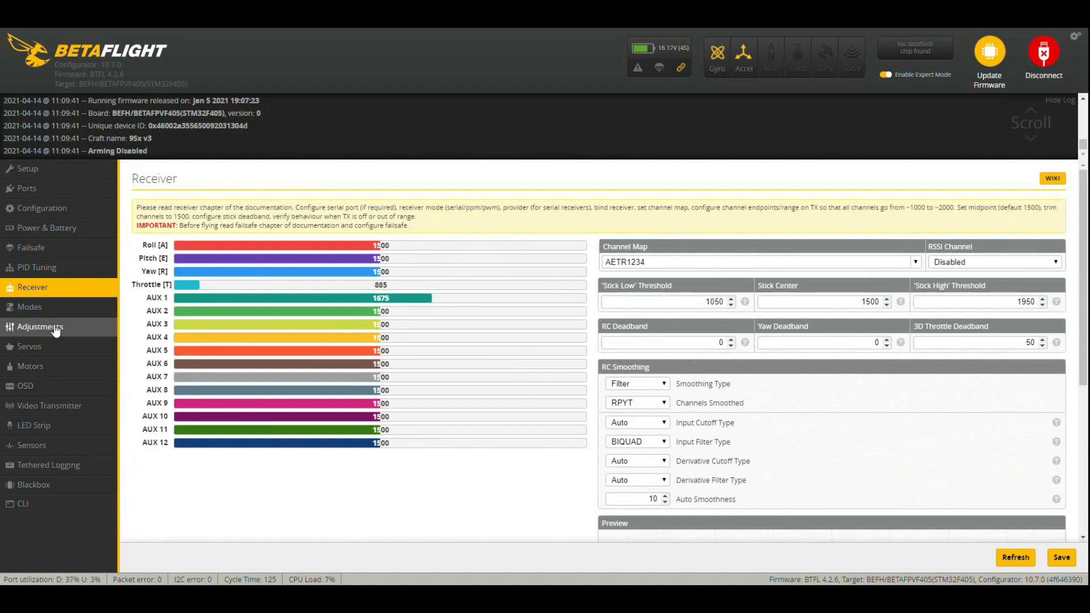
{"action": "left_click", "coordinate": [40, 309]}
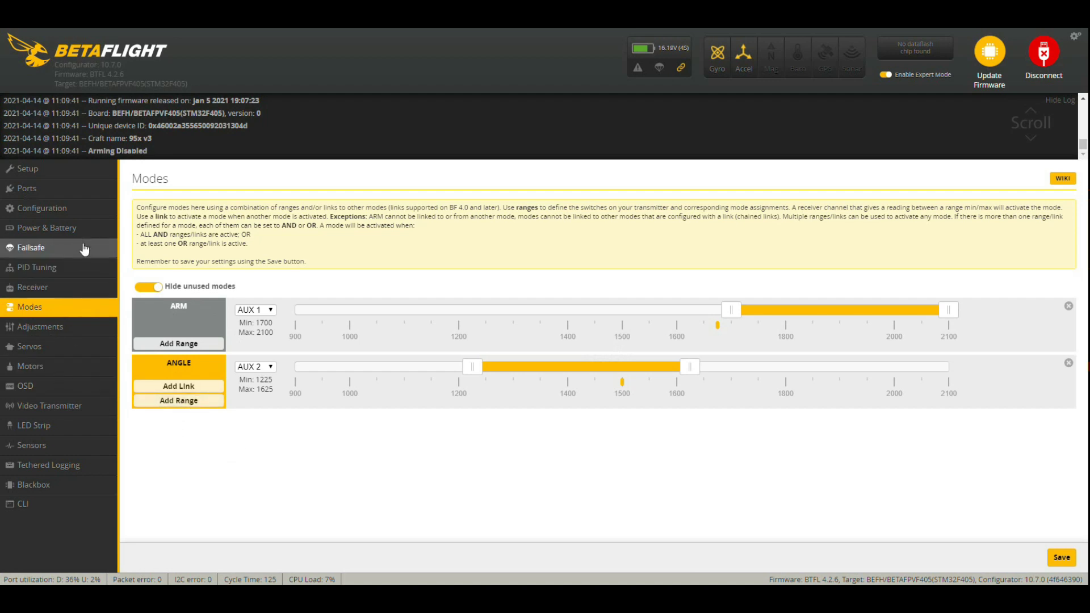
Look through the on-screen display elements, timers, alarms and warnings.
{"action": "left_click", "coordinate": [49, 394]}
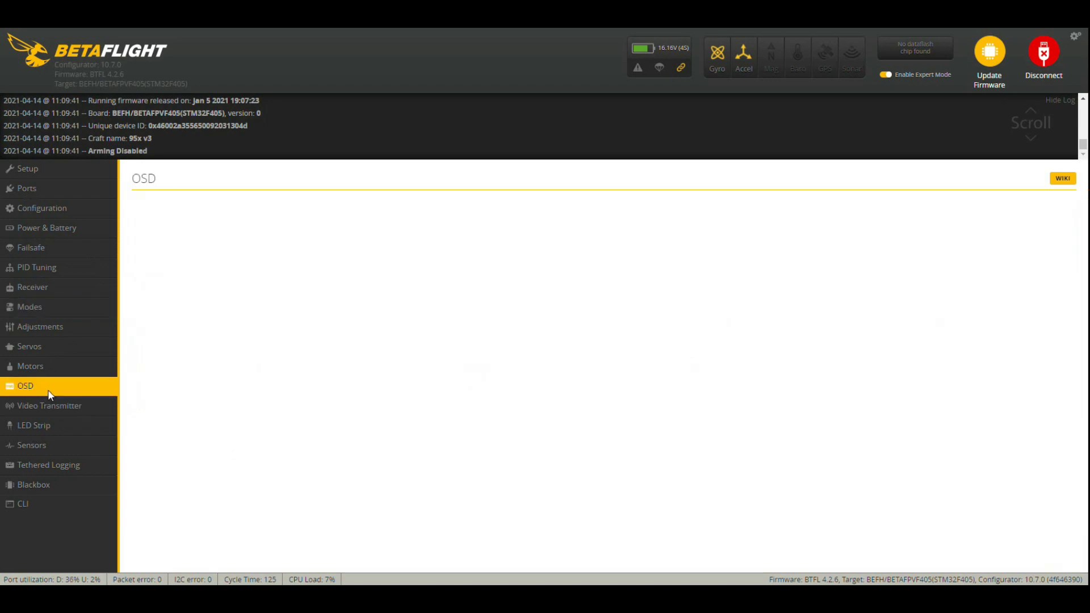
{"action": "scroll", "coordinate": [323, 224], "scroll_direction": "down", "scroll_amount": 2}
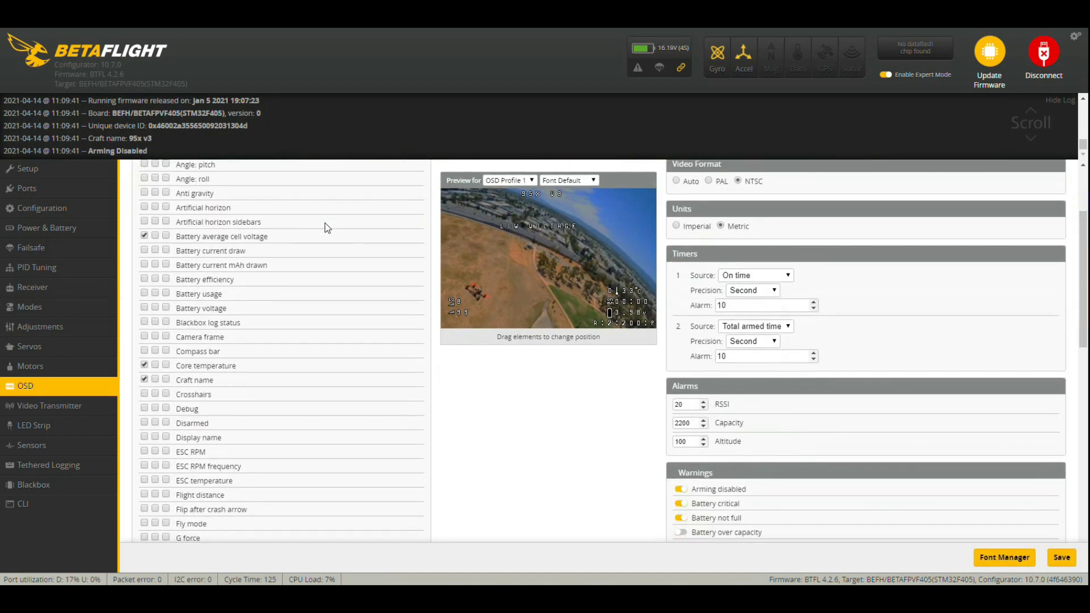
{"action": "scroll", "coordinate": [301, 275], "scroll_direction": "down", "scroll_amount": 2}
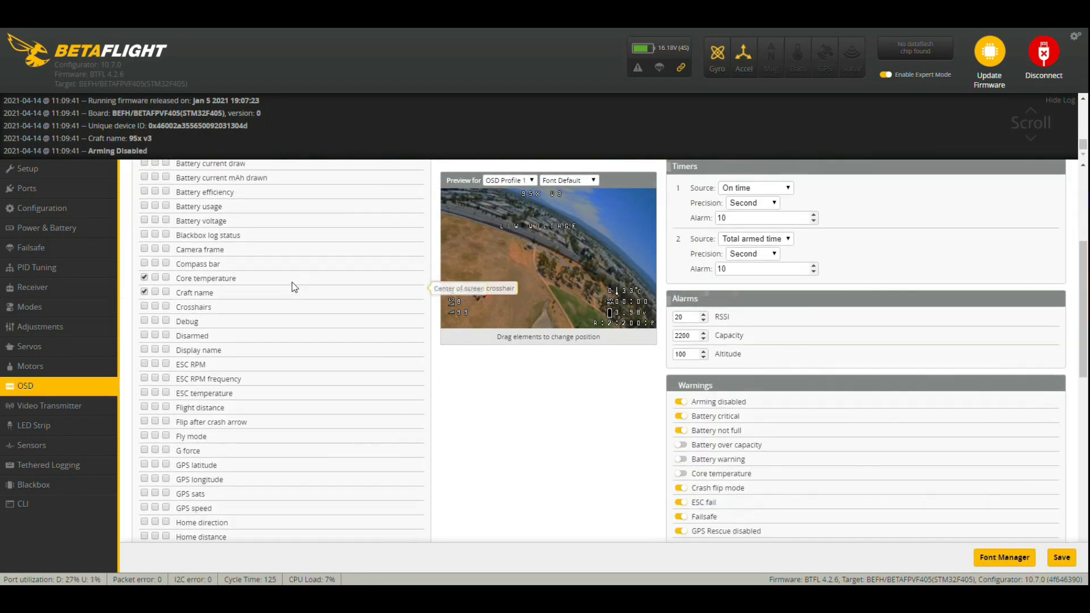
{"action": "scroll", "coordinate": [355, 439], "scroll_direction": "up", "scroll_amount": 4}
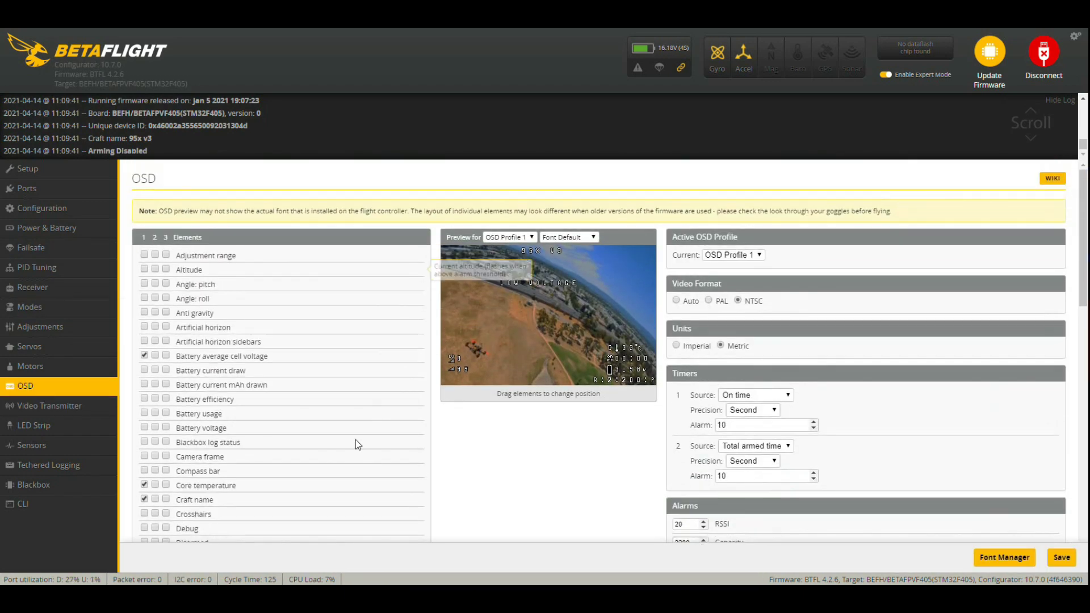
Inspect the video transmitter's device-ready status, selected mode and VTX table.
{"action": "left_click", "coordinate": [68, 406]}
{"action": "scroll", "coordinate": [625, 358], "scroll_direction": "down", "scroll_amount": 1}
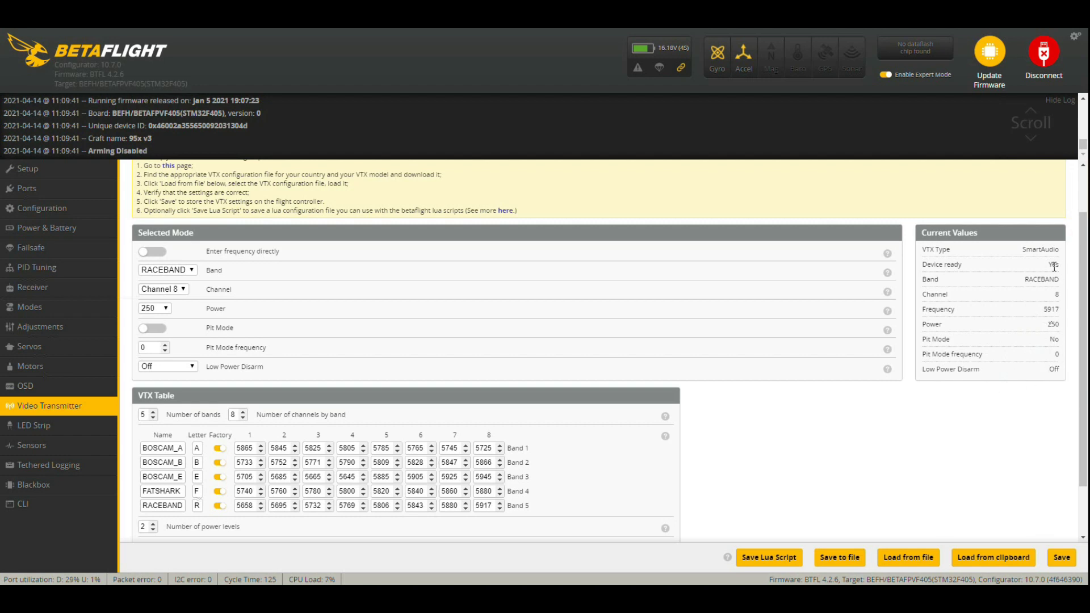
{"action": "left_click_drag", "start_coordinate": [931, 264], "coordinate": [1046, 276]}
{"action": "left_click", "coordinate": [467, 276]}
{"action": "scroll", "coordinate": [485, 357], "scroll_direction": "down", "scroll_amount": 1}
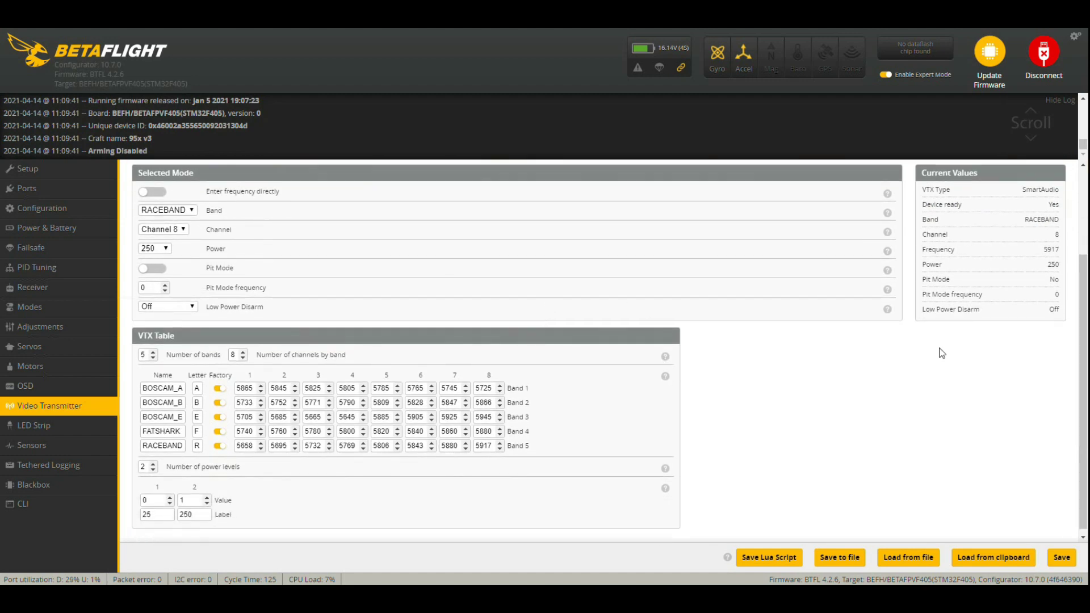
Recheck the UART6 peripheral assignment against the video transmitter's device-ready status.
{"action": "left_click", "coordinate": [44, 194]}
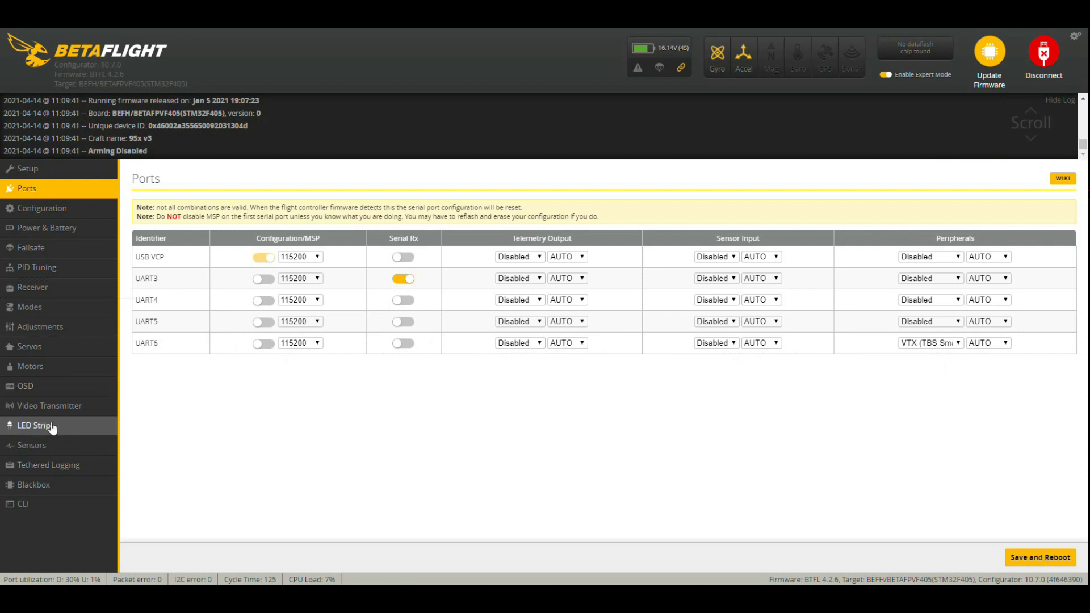
{"action": "left_click", "coordinate": [85, 405]}
{"action": "scroll", "coordinate": [638, 251], "scroll_direction": "down", "scroll_amount": 1}
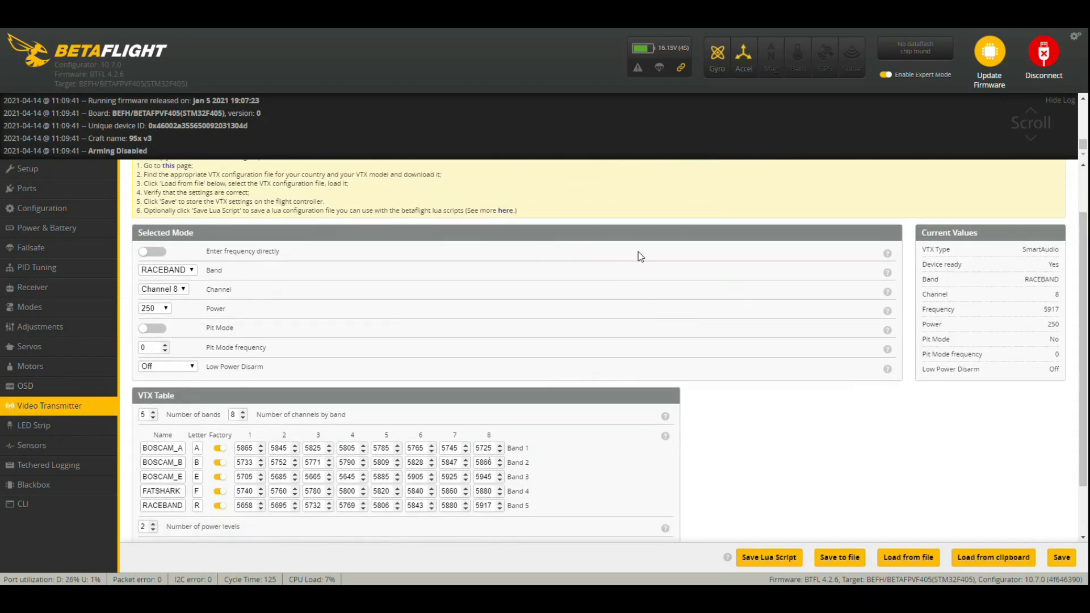
{"action": "scroll", "coordinate": [444, 315], "scroll_direction": "up", "scroll_amount": 1}
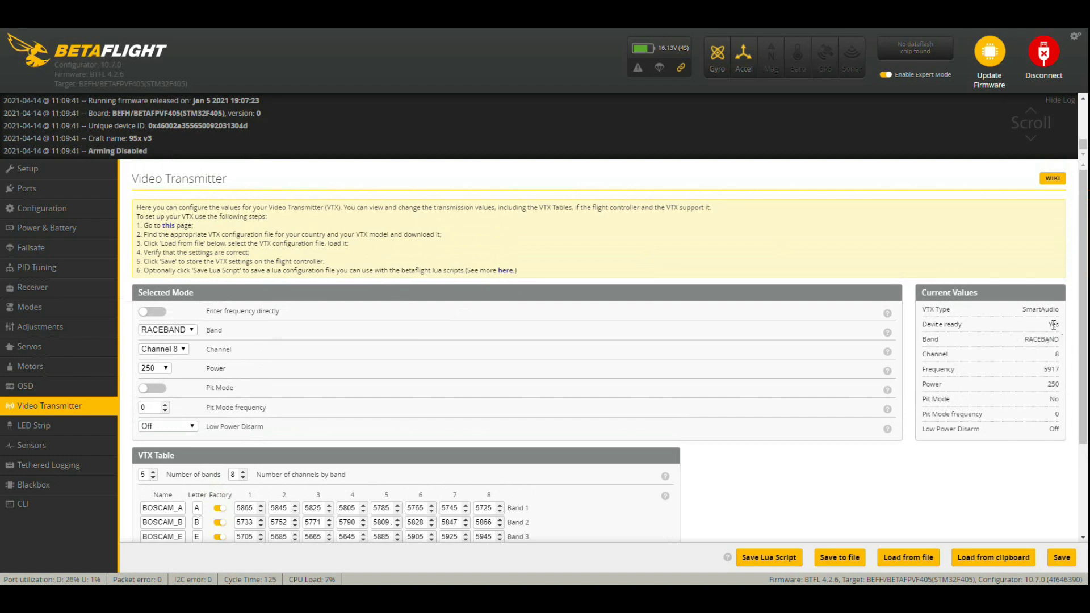
{"action": "left_click_drag", "start_coordinate": [1053, 325], "coordinate": [905, 333]}
{"action": "scroll", "coordinate": [380, 324], "scroll_direction": "down", "scroll_amount": 1}
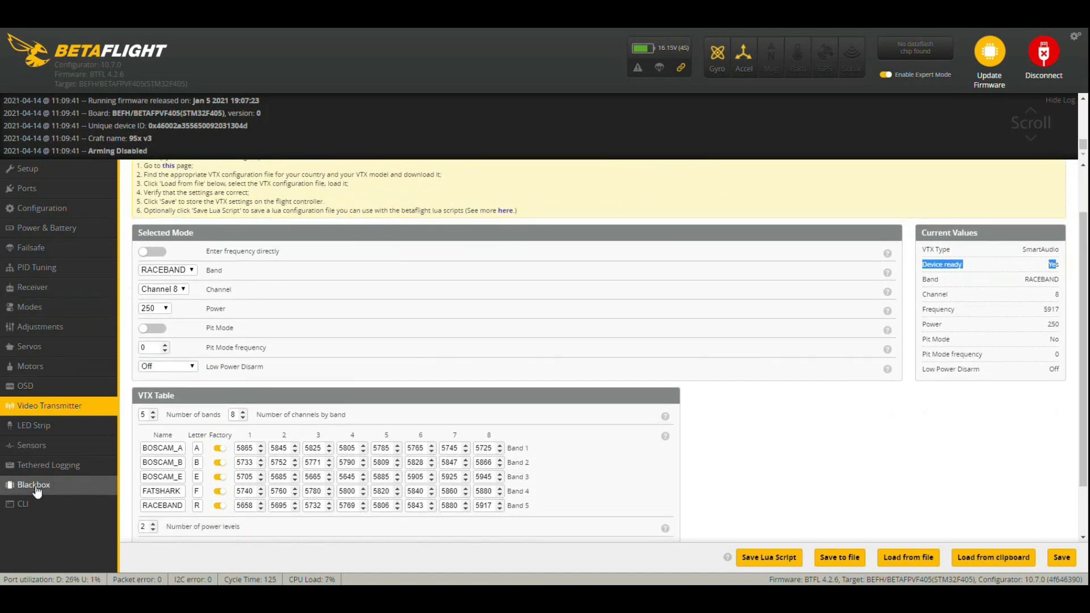
Run the version command and the dump command in the flight controller's command line.
{"action": "left_click", "coordinate": [25, 504]}
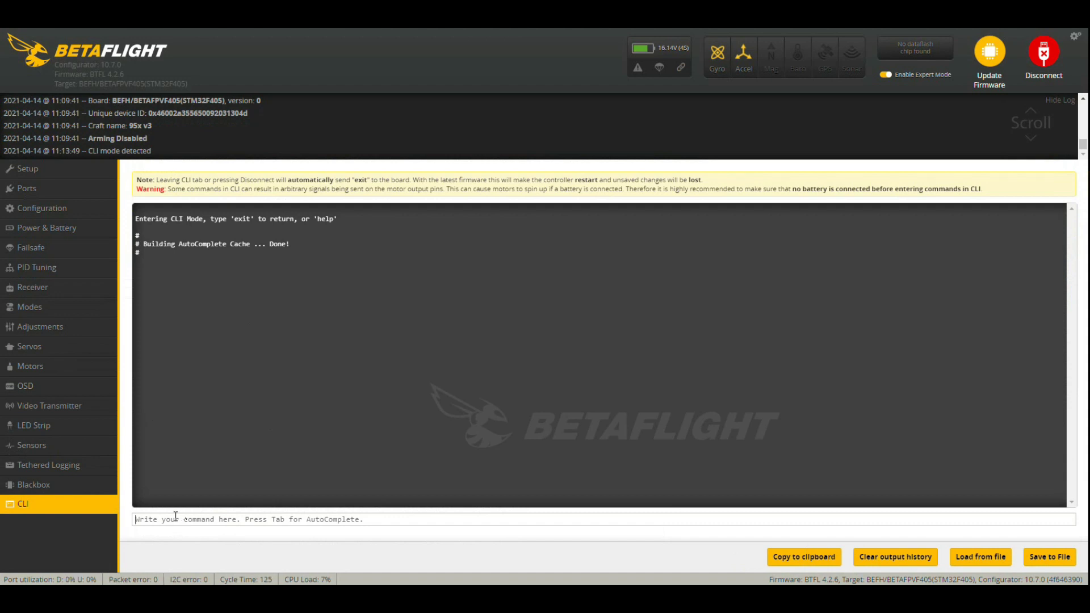
{"action": "type", "text": "version"}
{"action": "key", "text": "Return"}
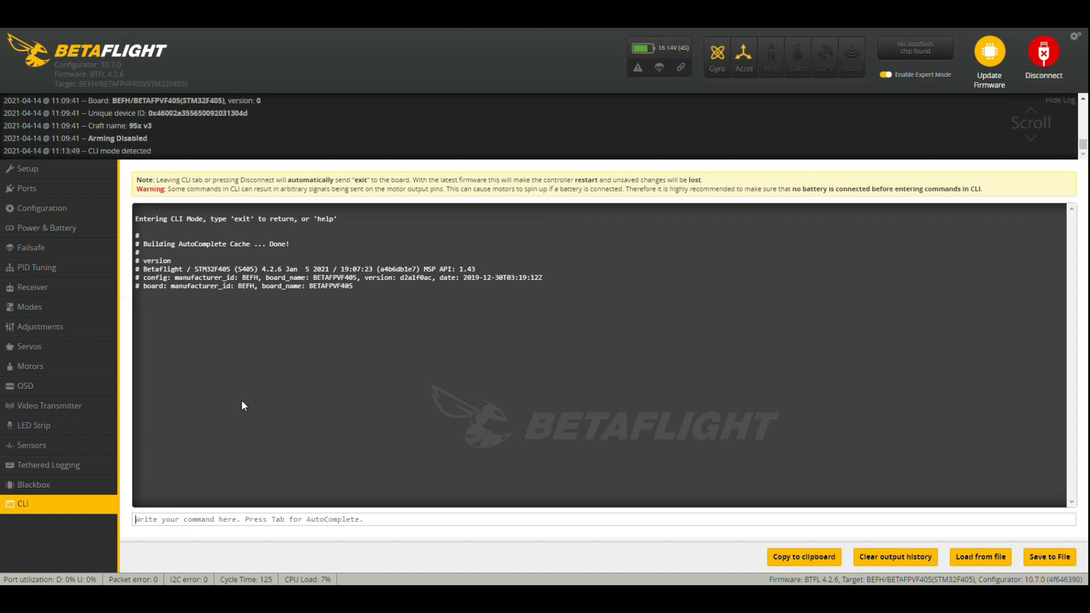
{"action": "type", "text": "dump"}
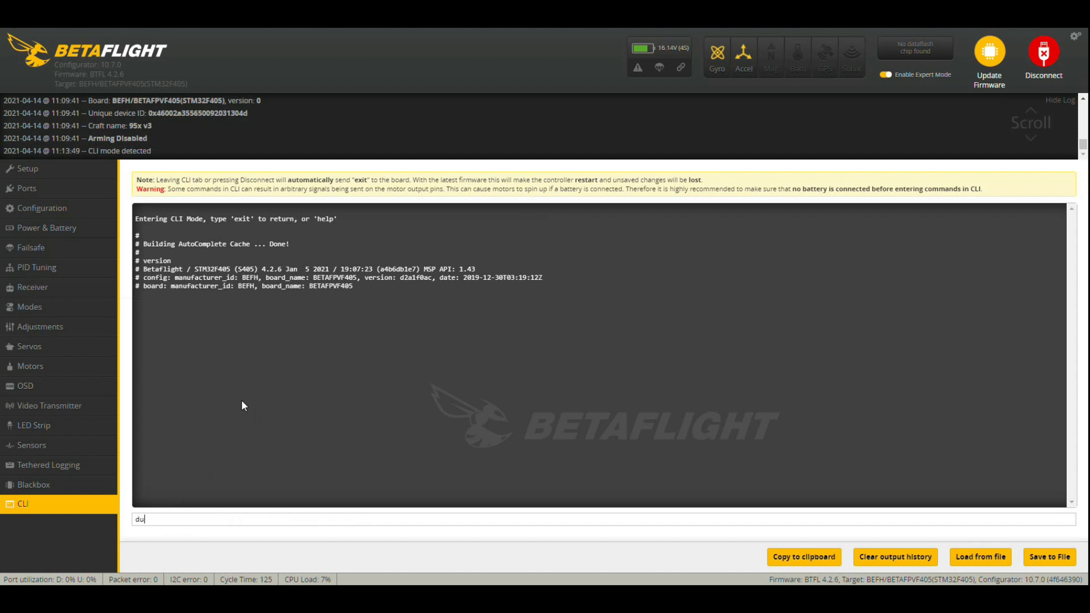
{"action": "key", "text": "Return"}
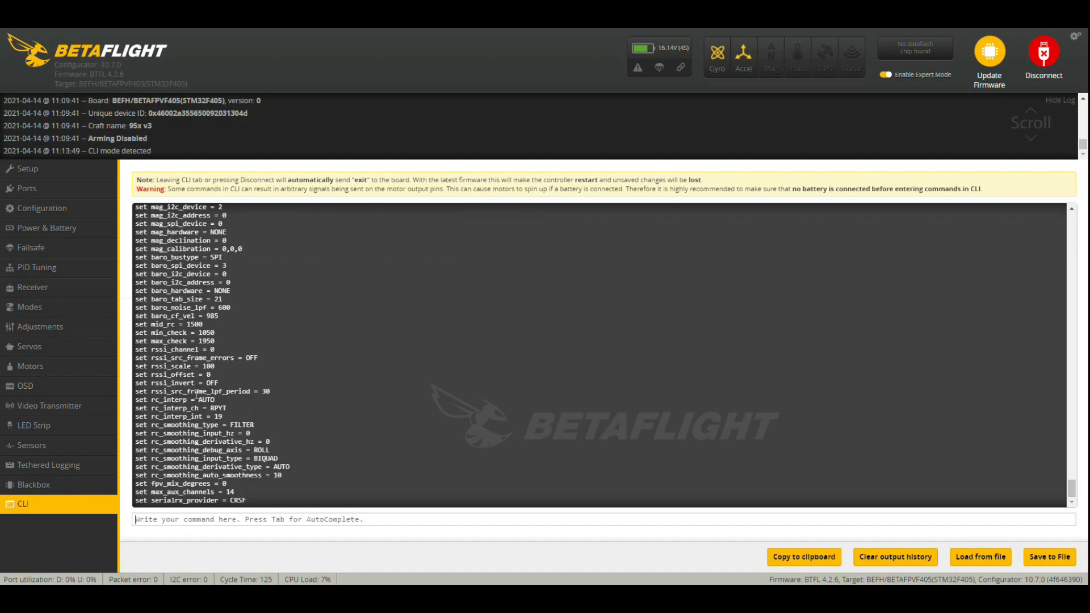